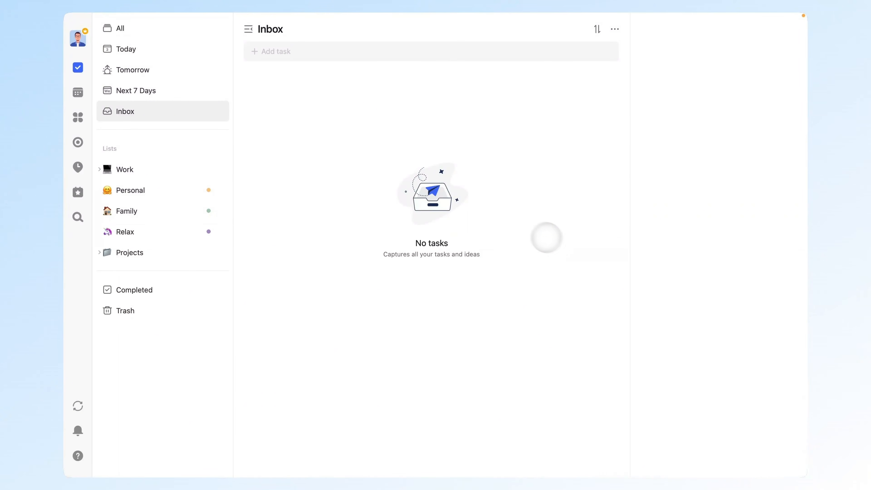
Step: Create a new list named "2026 Yearly Goals" with the keycap 6 emoji as its icon
click(221, 148)
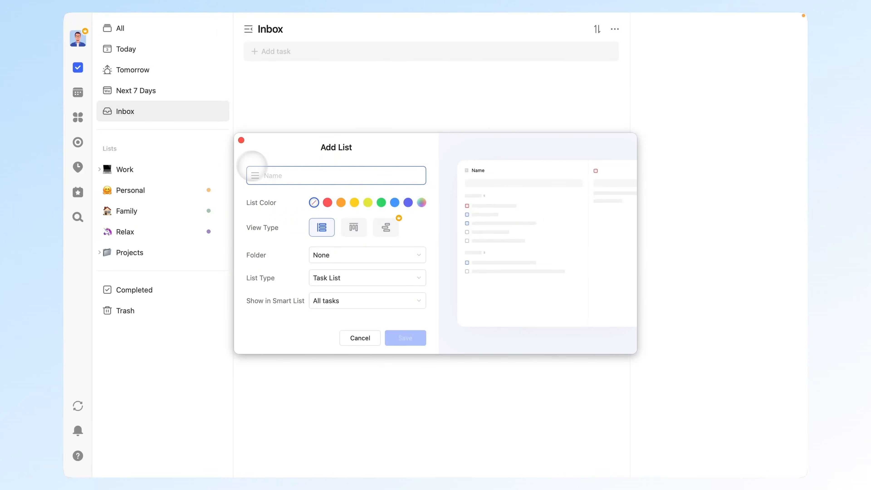
text(2026 Y)
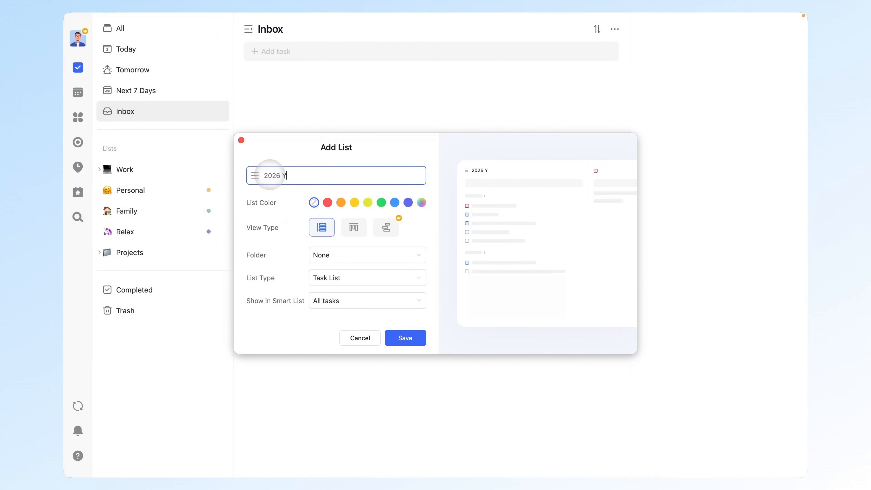
text(early Goals)
click(254, 175)
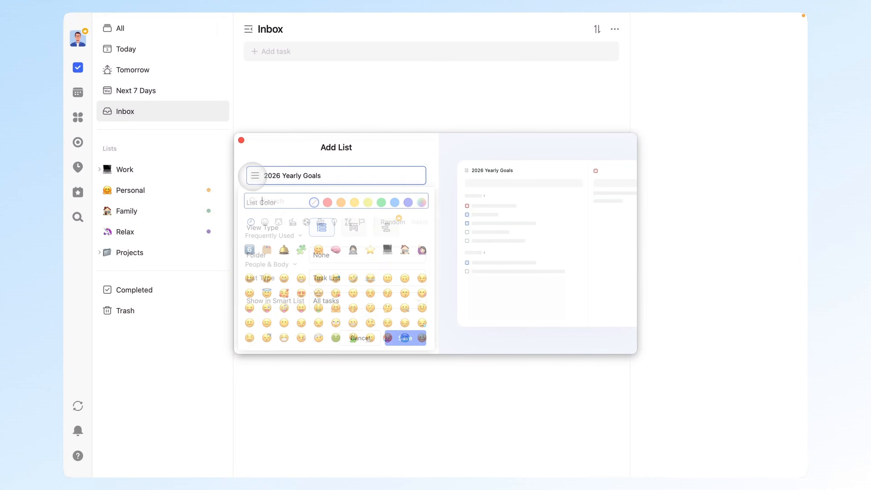
click(248, 250)
click(401, 338)
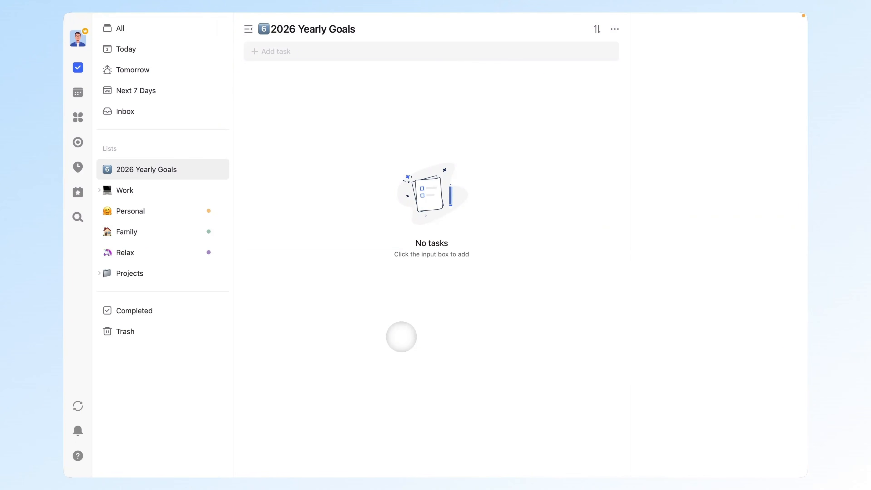
Step: Add the task "Health: Maintain good physical condition" to the 2026 Yearly Goals list
click(428, 55)
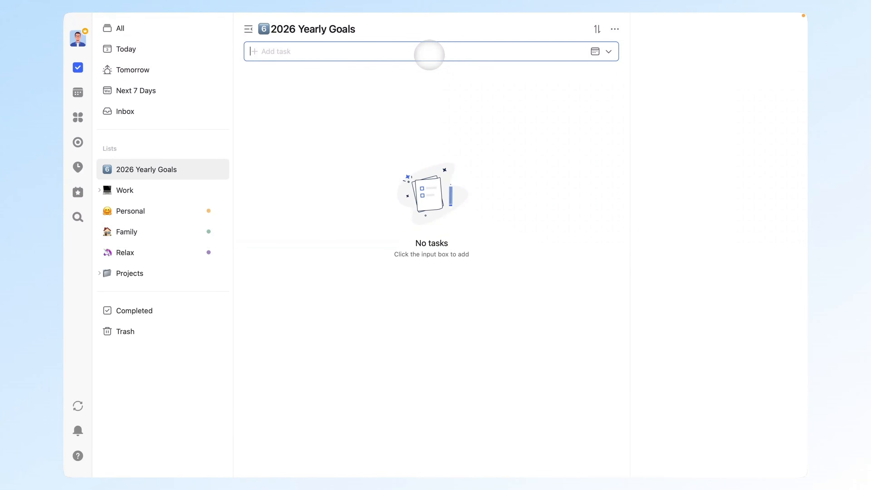
text(Heal)
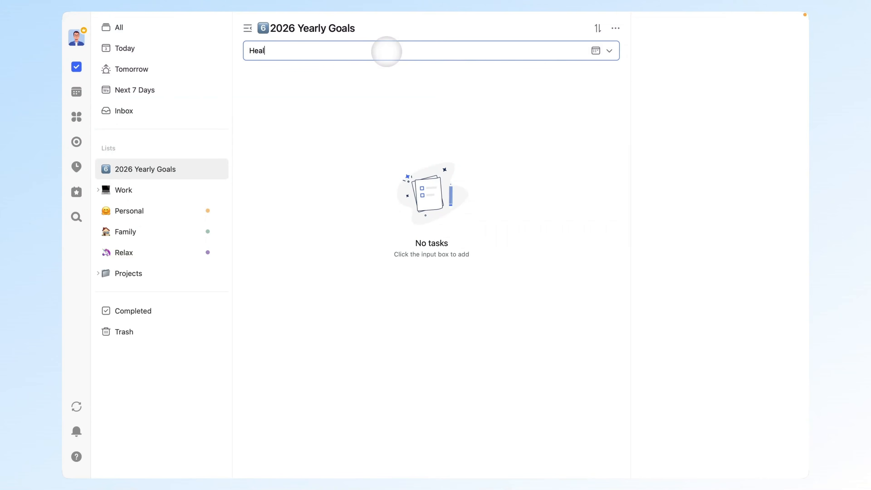
text(th: Maintain good physical cond)
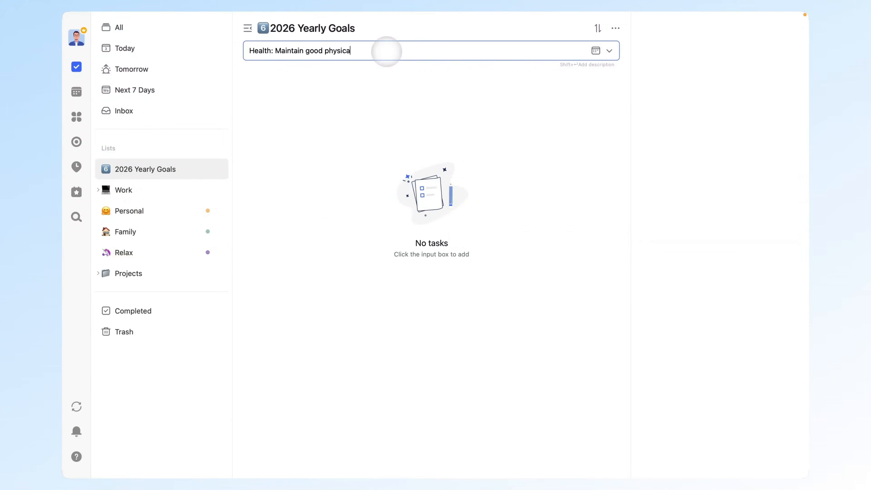
text(ition)
key(Return)
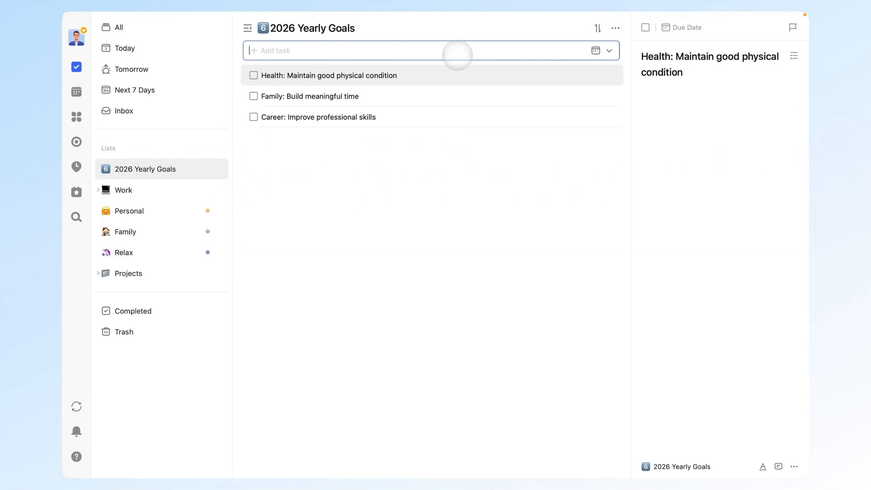
Step: Create a new "Health" tag and assign it to the physical condition task
click(659, 96)
text(#)
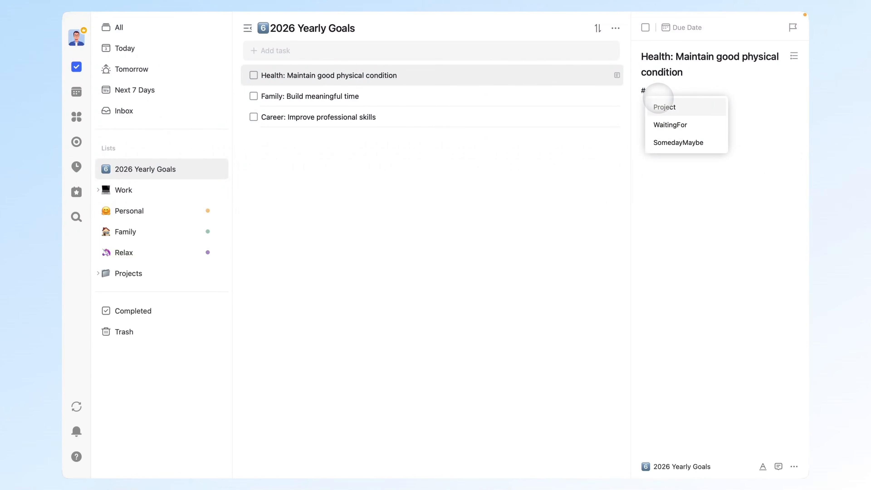
text(Health)
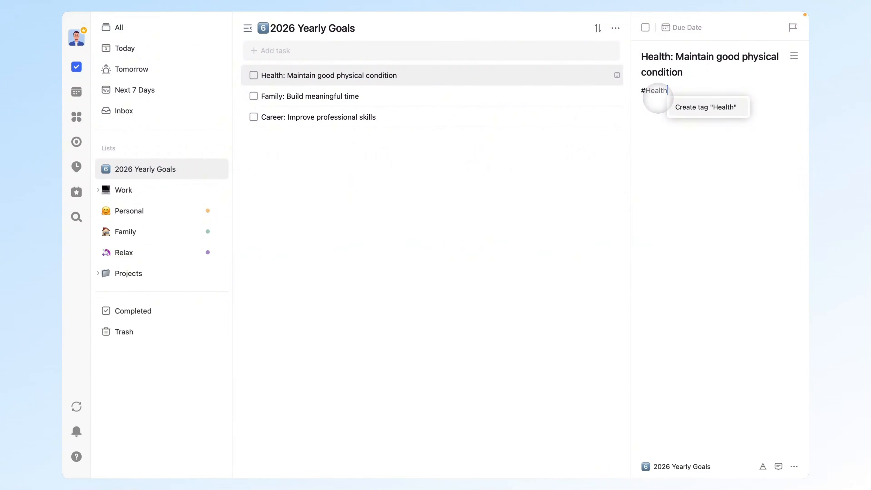
key(Return)
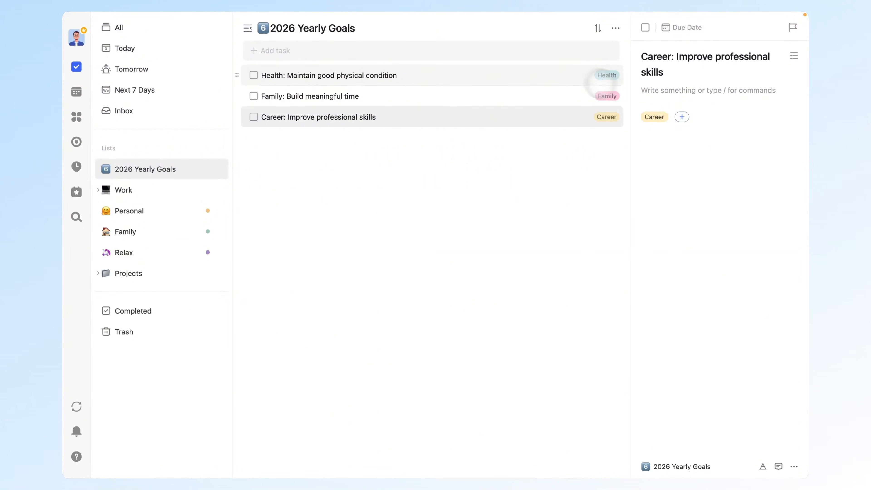
Step: Add the subtasks "Build an early-sleep habit" and "Build an exercise habit" under the Health task
right_click(559, 73)
click(589, 147)
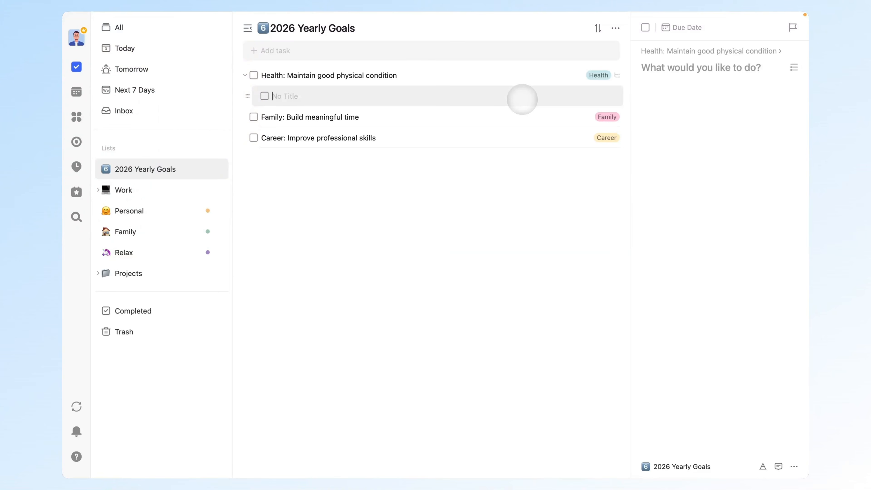
text(Build an early-sleep habit)
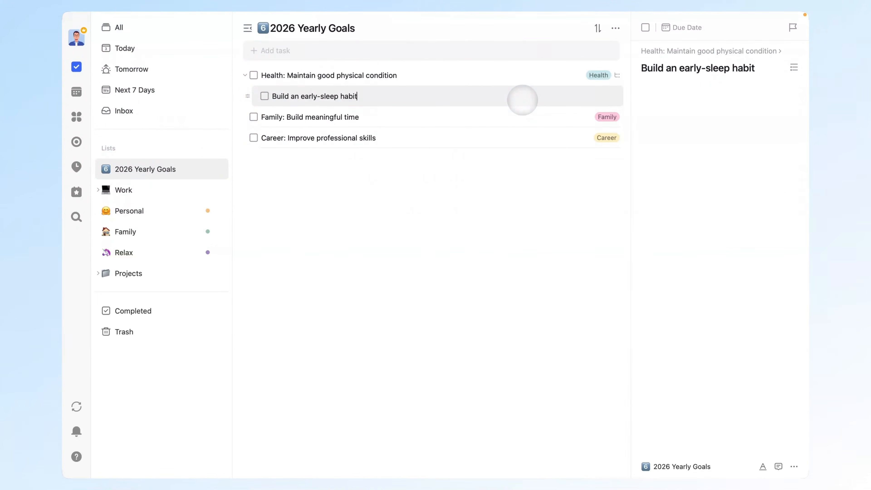
key(Return)
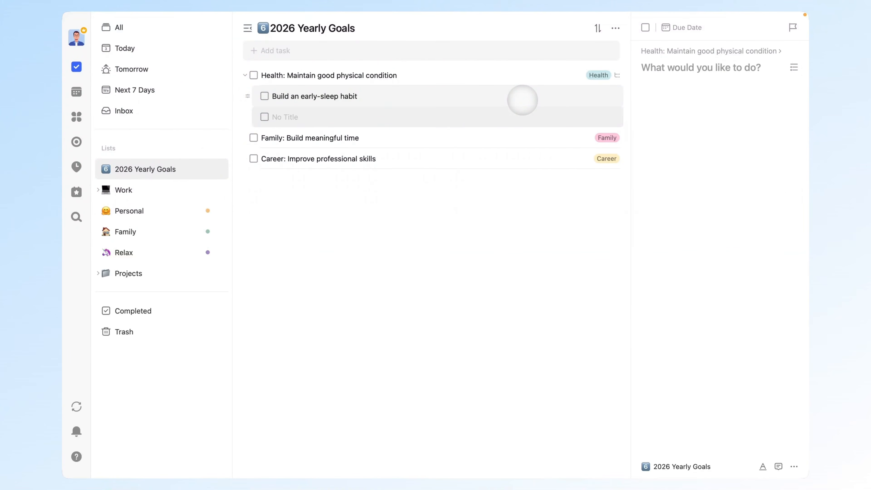
text(Build an exercise habit)
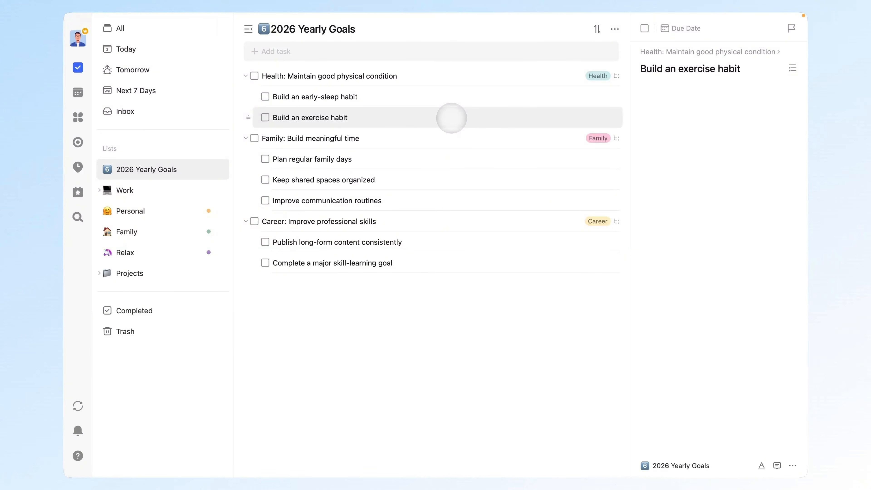
Step: Switch the list to Kanban view and rename the "Not Sectioned" column to "Yearly Goals"
click(614, 29)
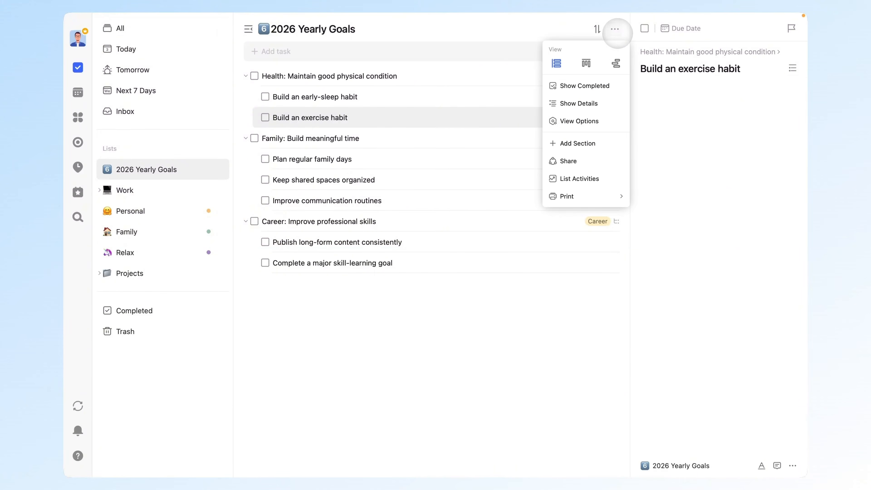
click(586, 63)
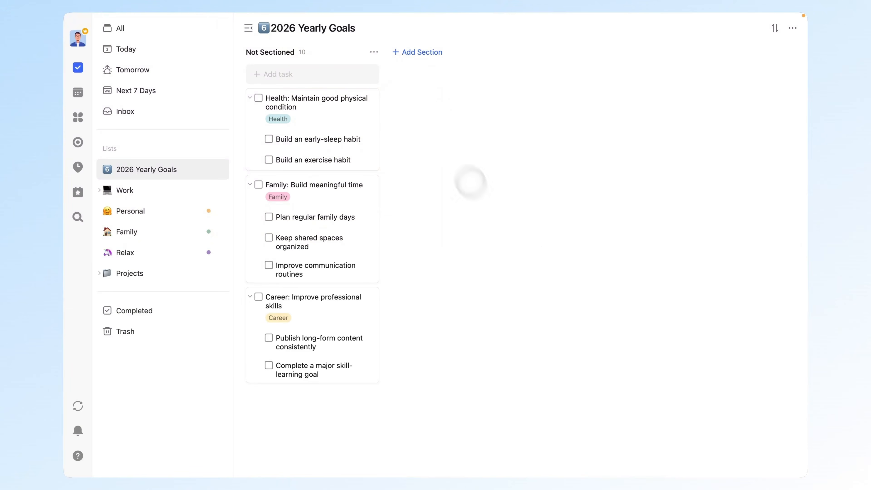
click(375, 52)
click(386, 64)
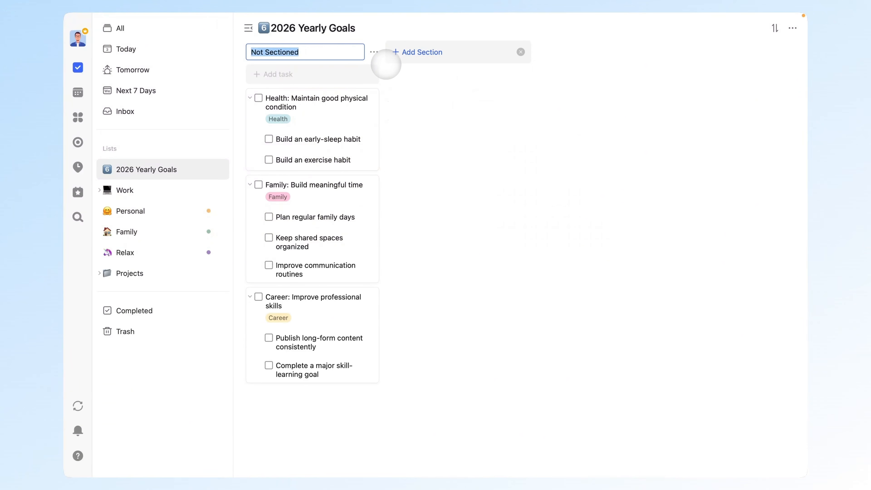
text(Yearly Goals)
key(Return)
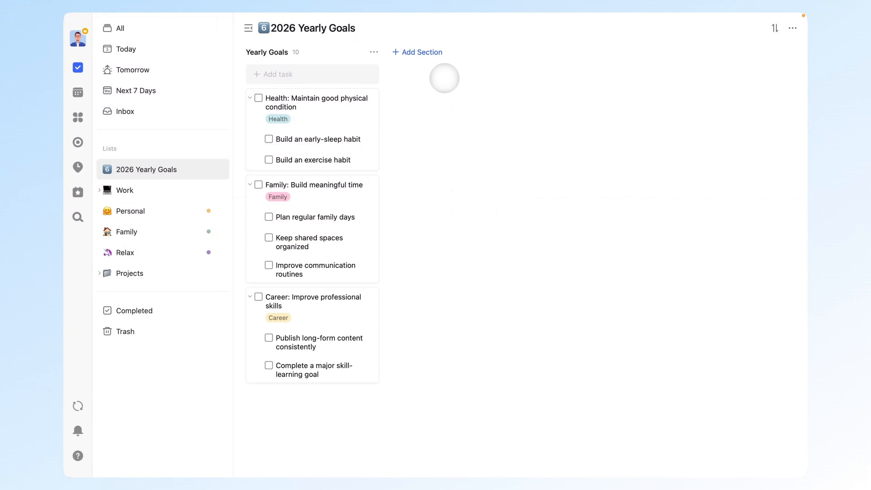
Step: Add a new section named "Quarterly Goals" to the board
click(418, 52)
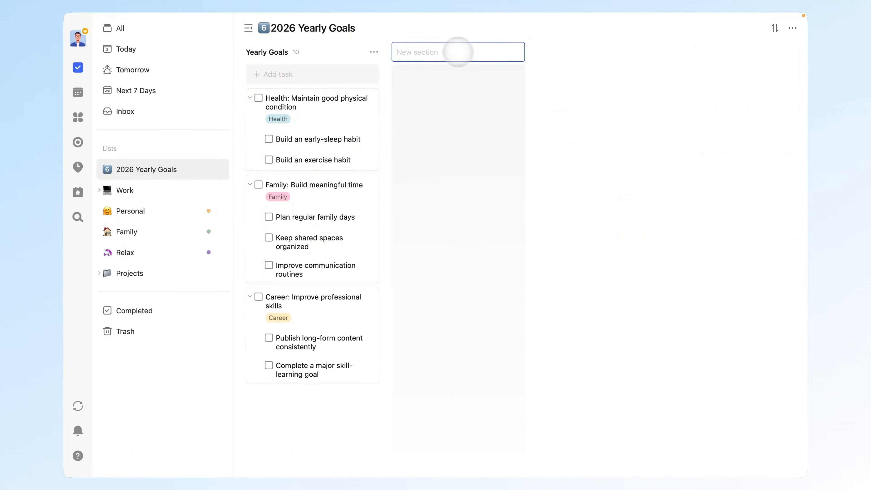
text(Quarterly Goals)
key(Return)
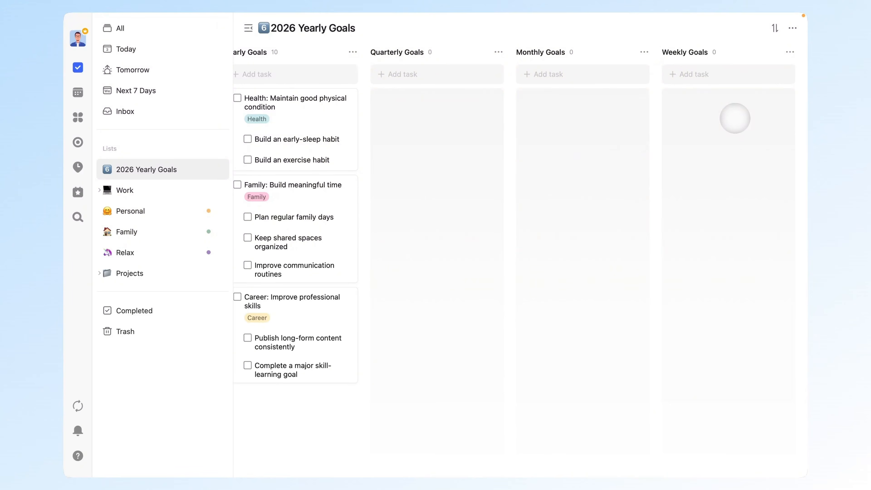
Step: Hide the sidebar and reorder the board's sections as Weekly, Monthly, Quarterly and Yearly Goals
scroll(737, 118, left, 2)
click(248, 28)
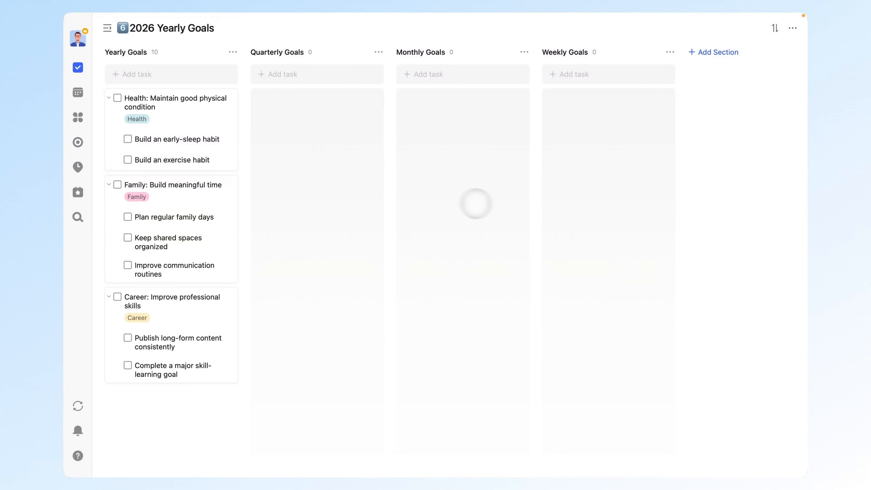
drag(613, 59, 229, 59)
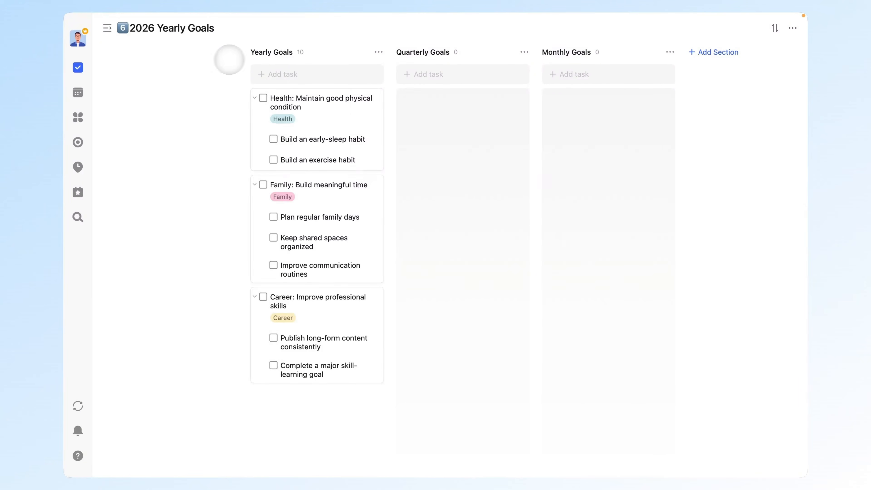
drag(604, 55, 514, 76)
Step: Set the board's Kanban Size to Large in the view options
click(792, 28)
click(757, 120)
click(505, 237)
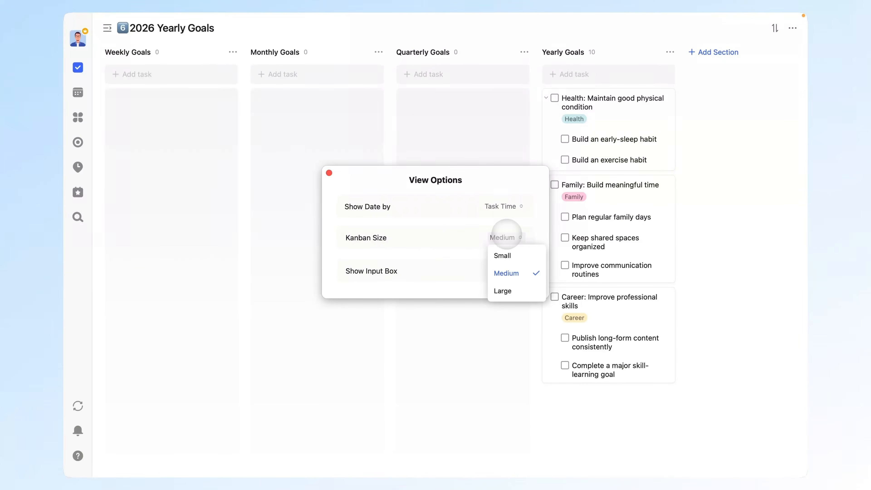
click(513, 292)
click(328, 172)
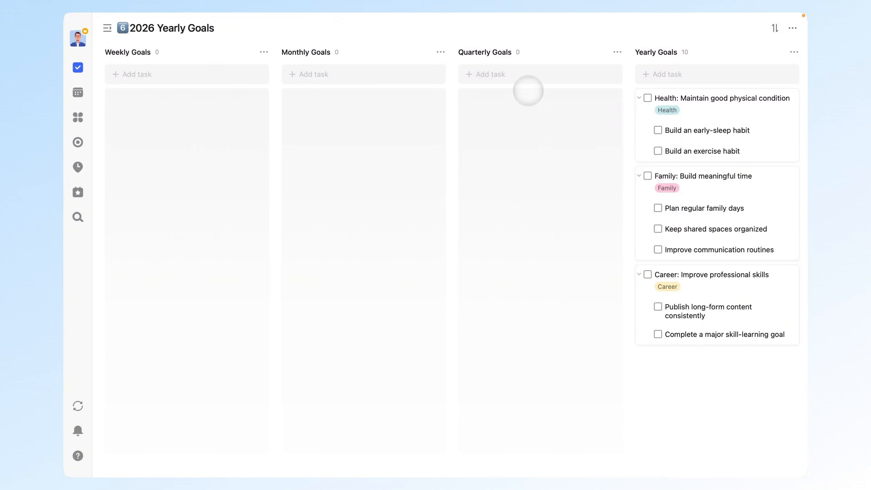
Step: Add a task named "Q1" to the Quarterly Goals section and create a subtask under it
click(526, 80)
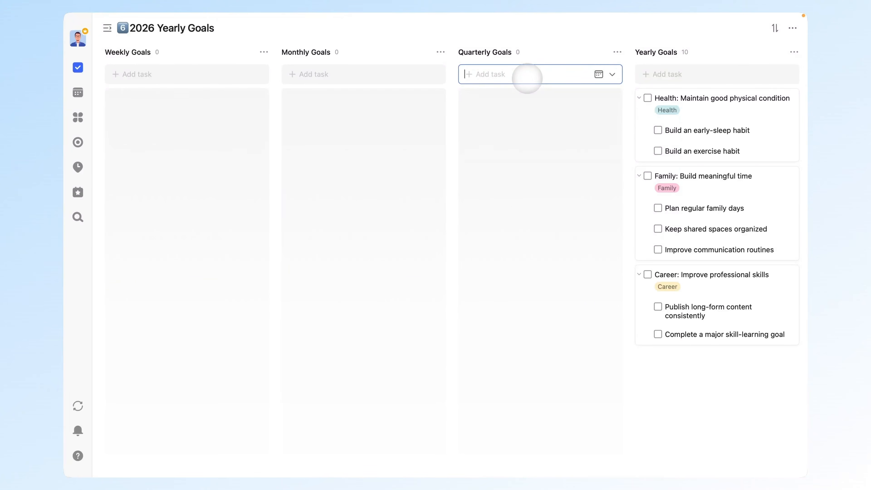
text(Q1)
key(Return)
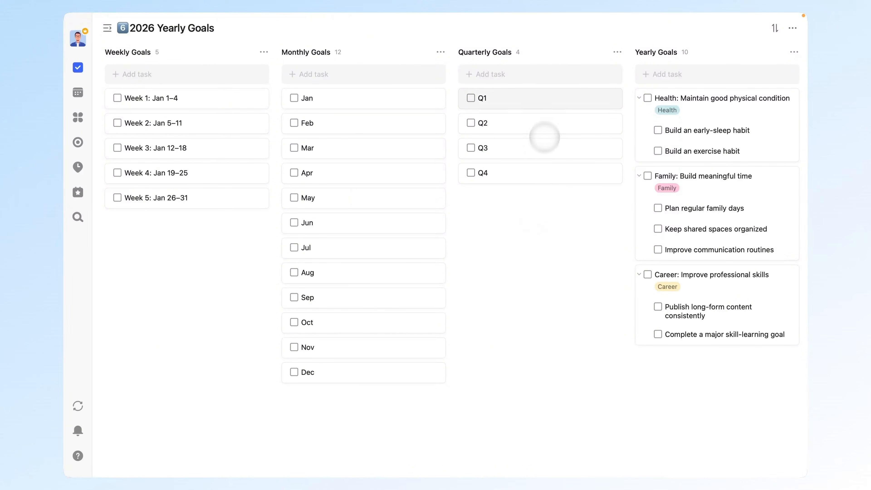
right_click(547, 101)
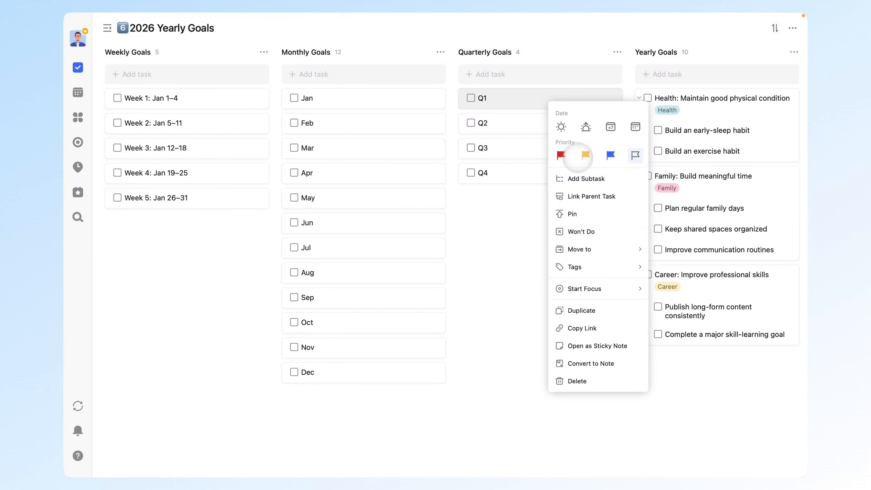
click(583, 178)
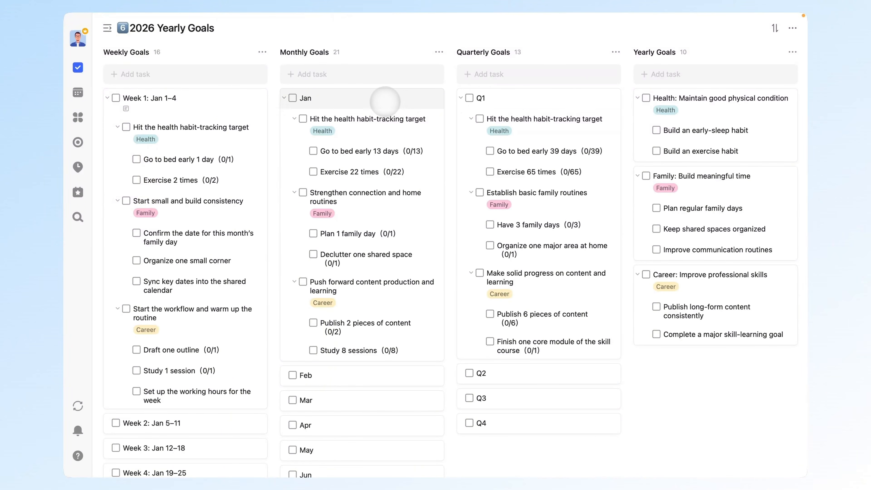
Step: Review the notes in the "Week 1: Jan 1–4" task, from the KISS Summary to the Progress headings, and close it
click(220, 106)
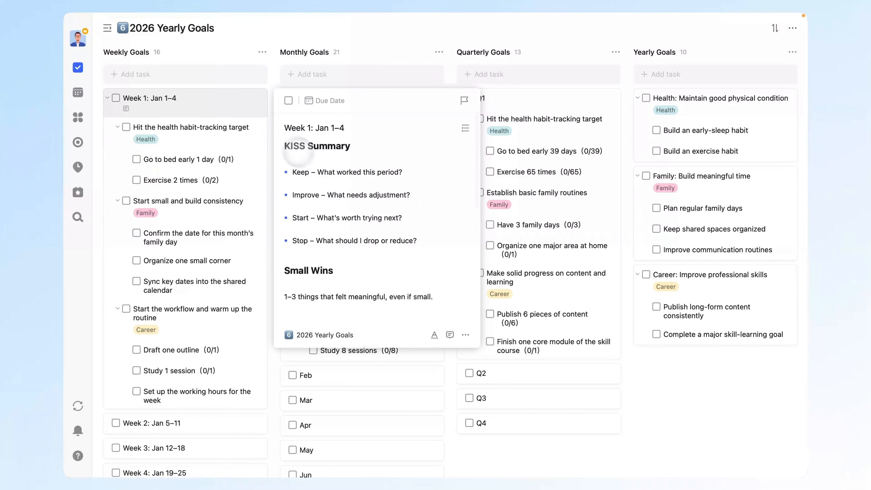
scroll(329, 175, down, 8)
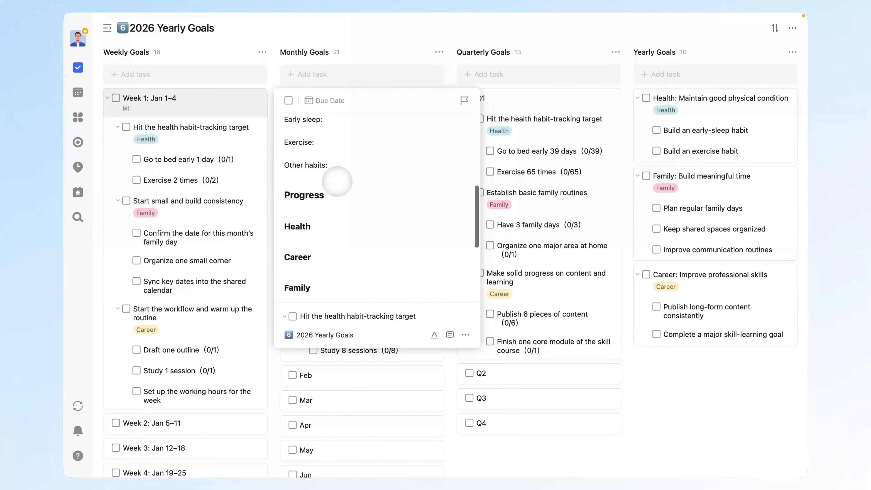
scroll(336, 181, down, 2)
scroll(338, 181, up, 10)
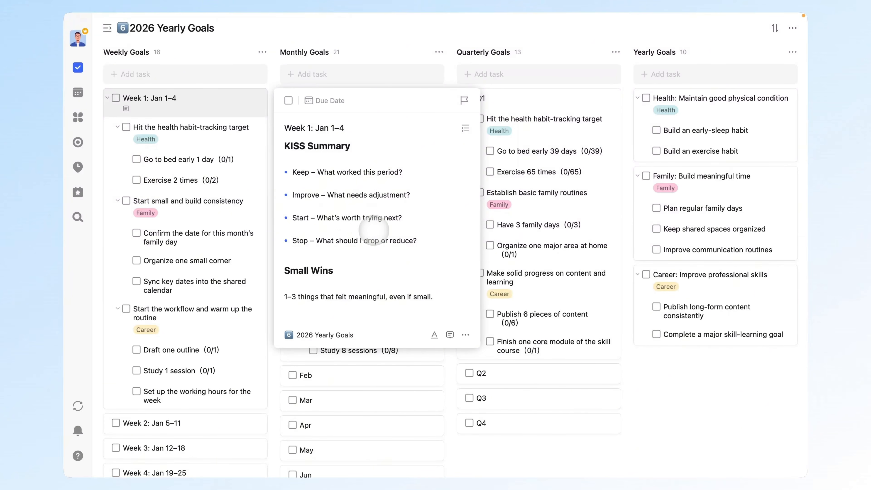
scroll(373, 229, down, 5)
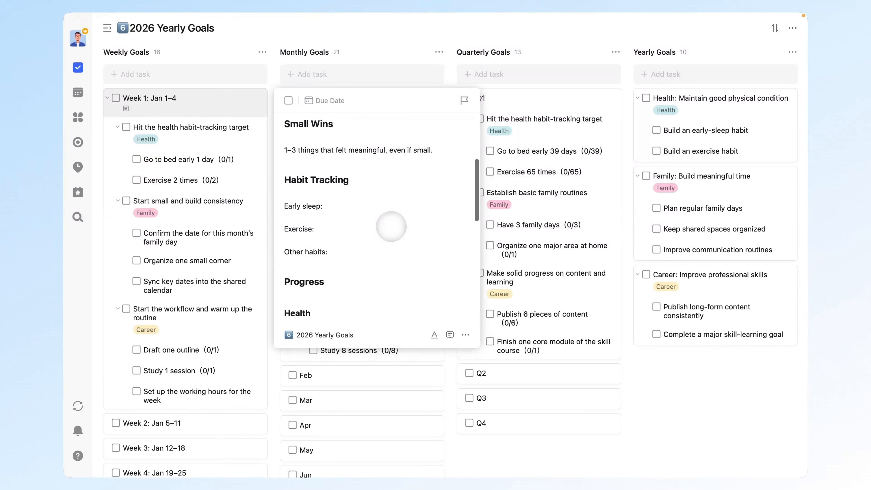
scroll(391, 226, down, 5)
scroll(391, 225, up, 4)
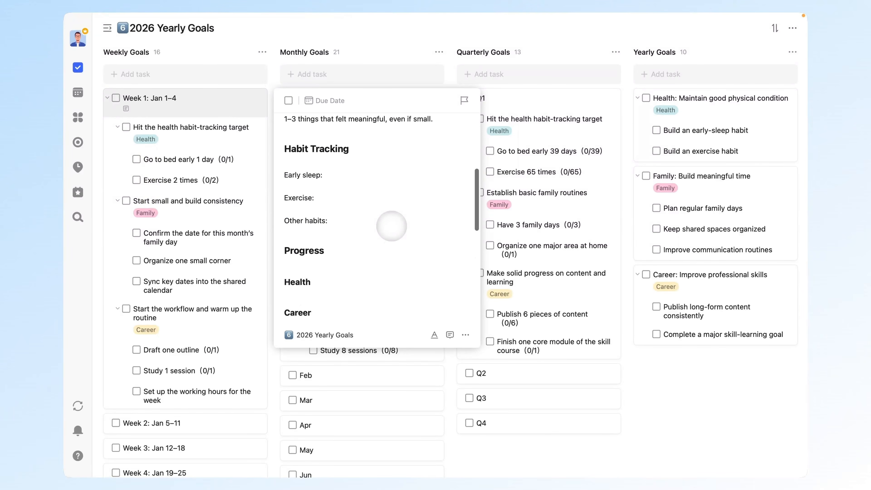
scroll(391, 225, up, 5)
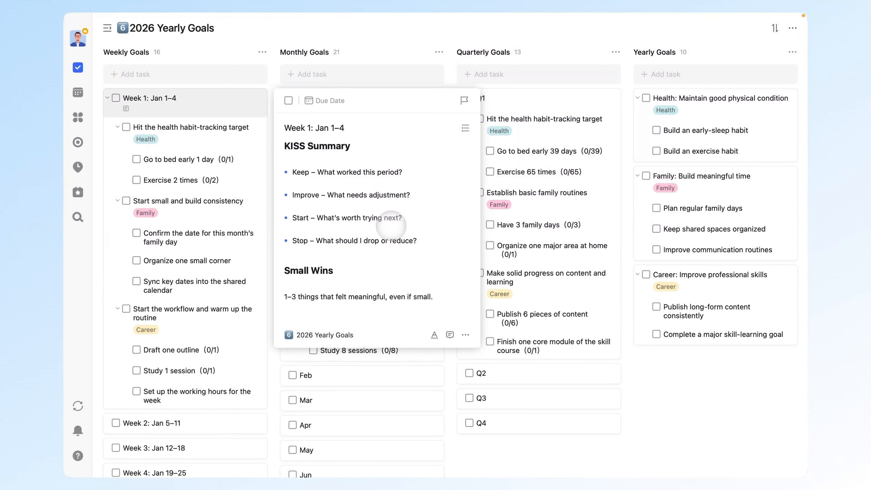
click(646, 361)
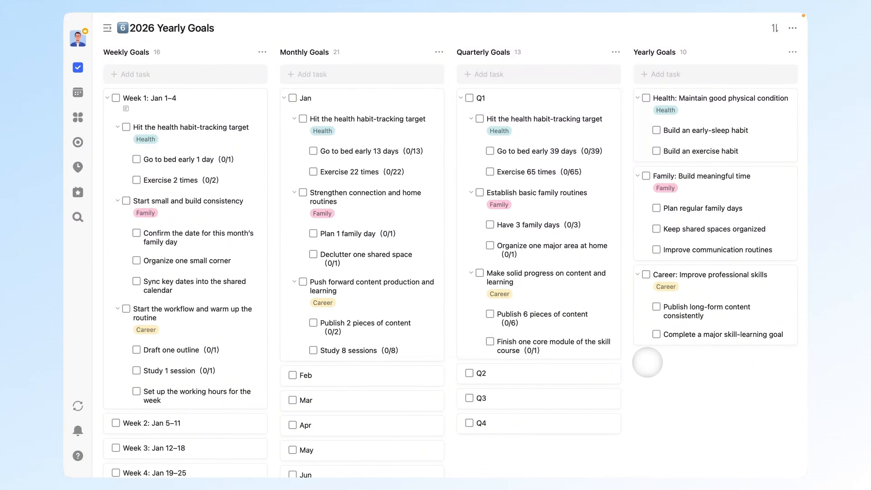
Step: Show the sidebar briefly and view the details of January's "Strengthen connection and home routines" task
click(107, 28)
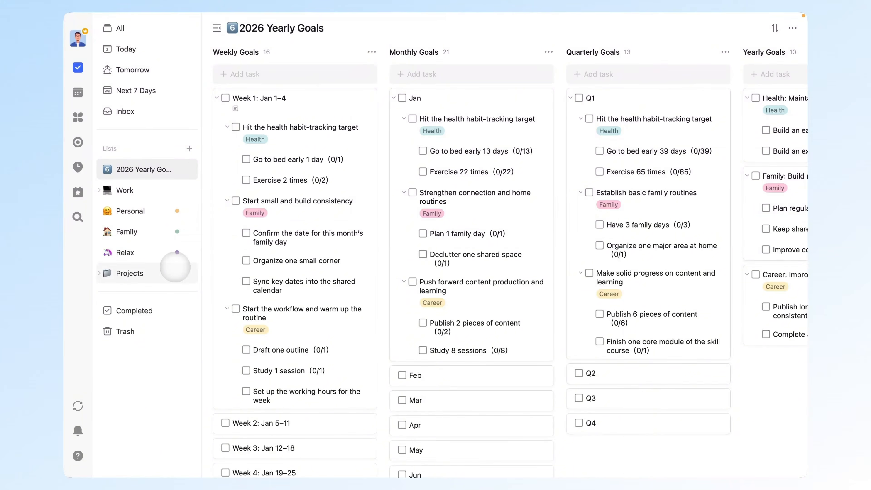
click(462, 211)
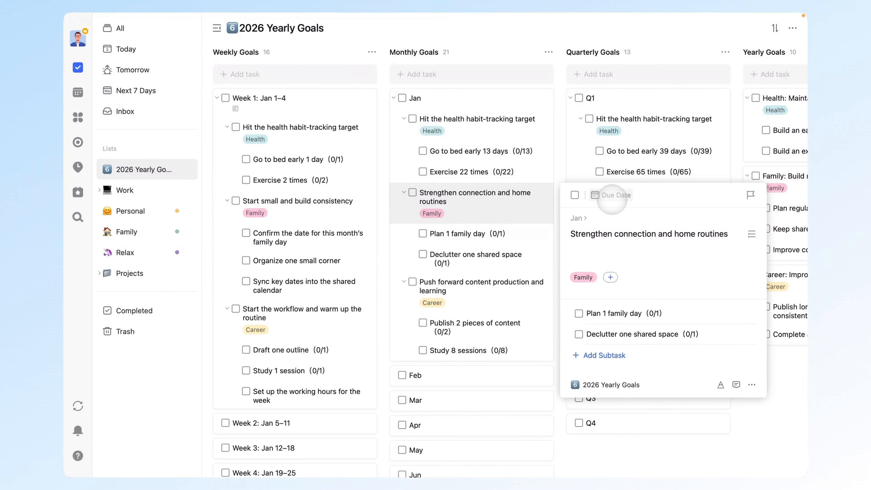
click(505, 206)
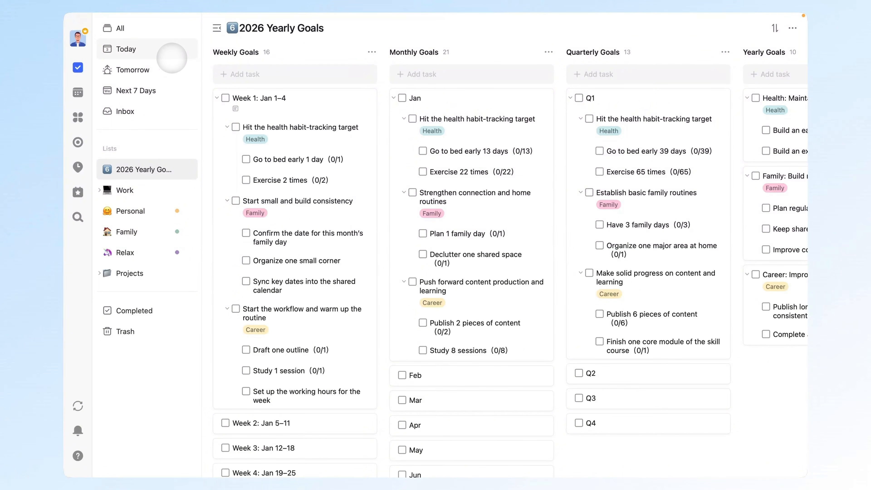
click(214, 28)
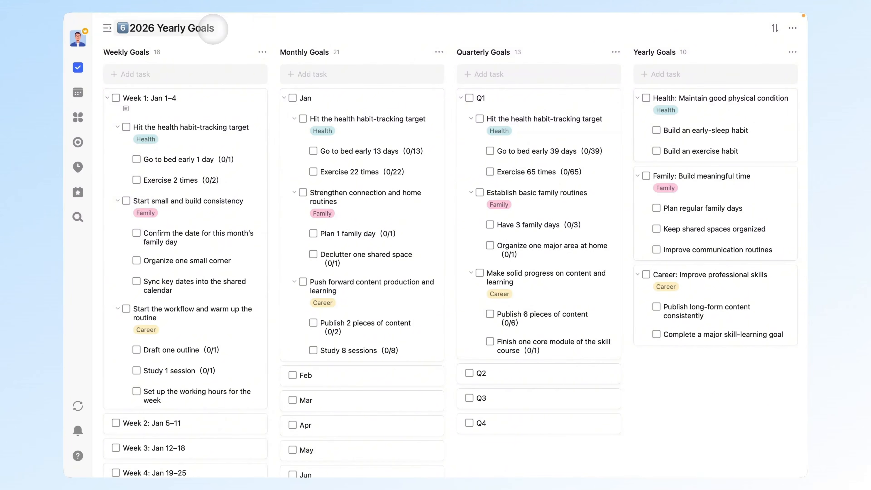